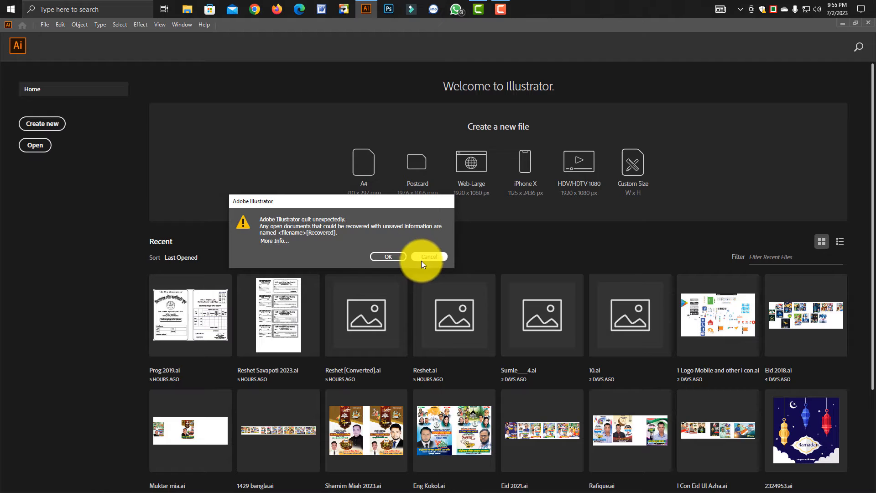
Accept the recovery of the unsaved document and move the garbled Bengali text line about 0.11 in upward
click(388, 256)
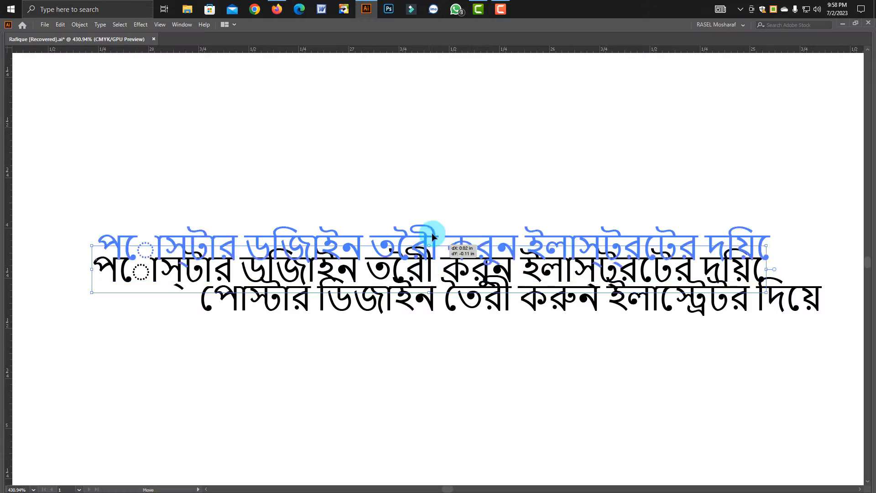
drag(432, 232, 423, 230)
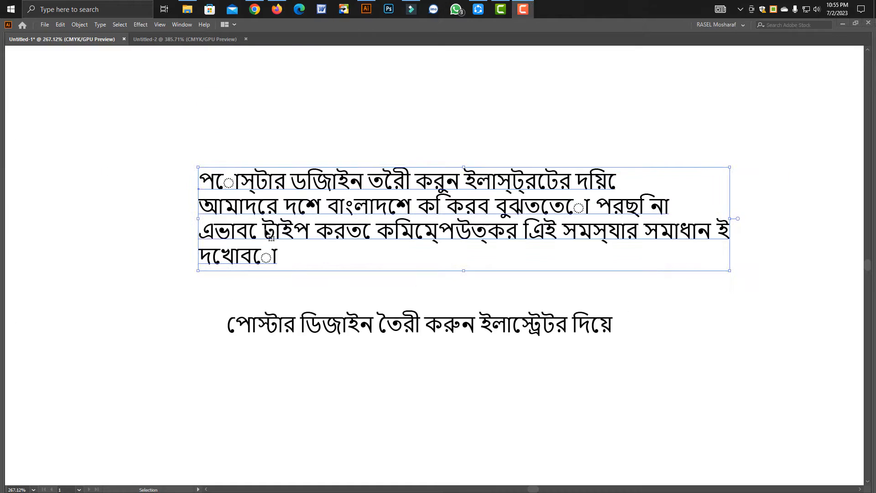
Rewrite the garbled Bengali paragraph, ending it with "ঠিক করবো আজকের ভিডিওতে তারই সমস্যার সমাধারণ দেখাবো"
key(ctrl+a)
key(ctrl+z)
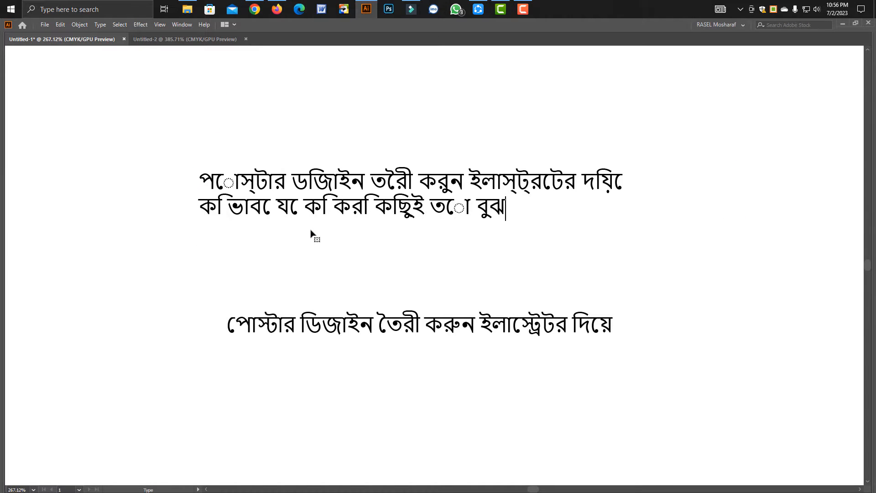
text(ঠকি করবো)
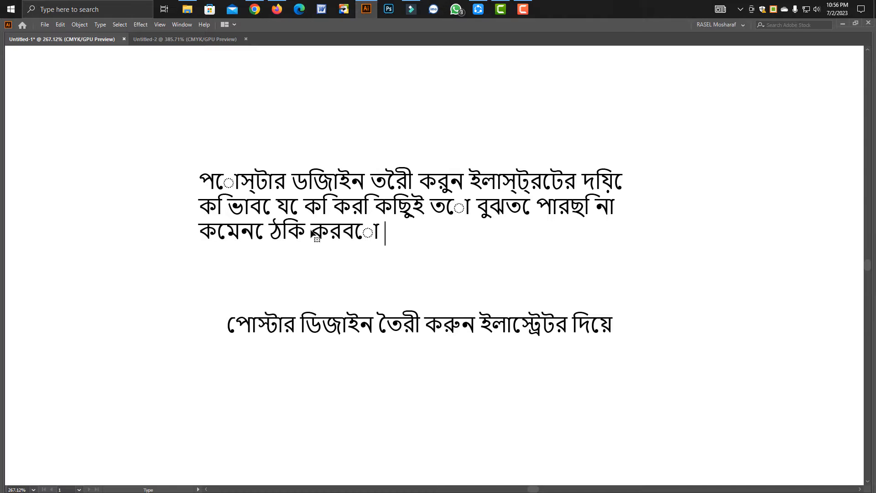
text( আজকের ভা)
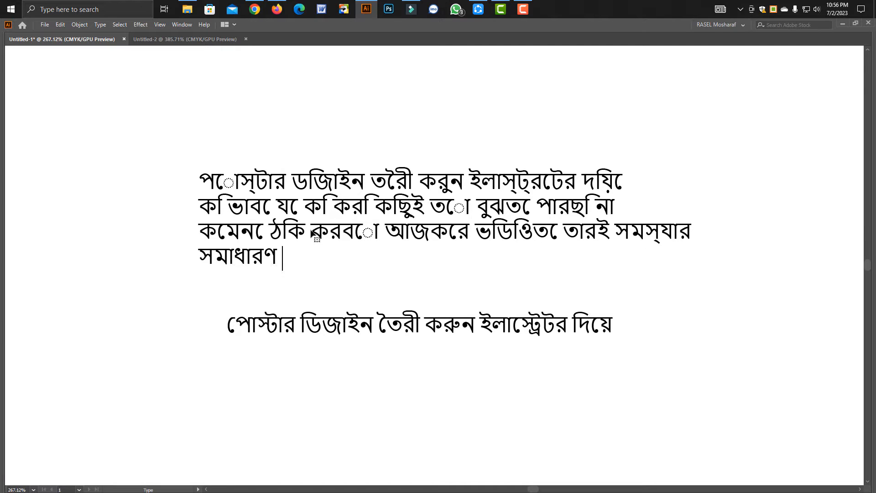
text( দেখাবো)
key(Escape)
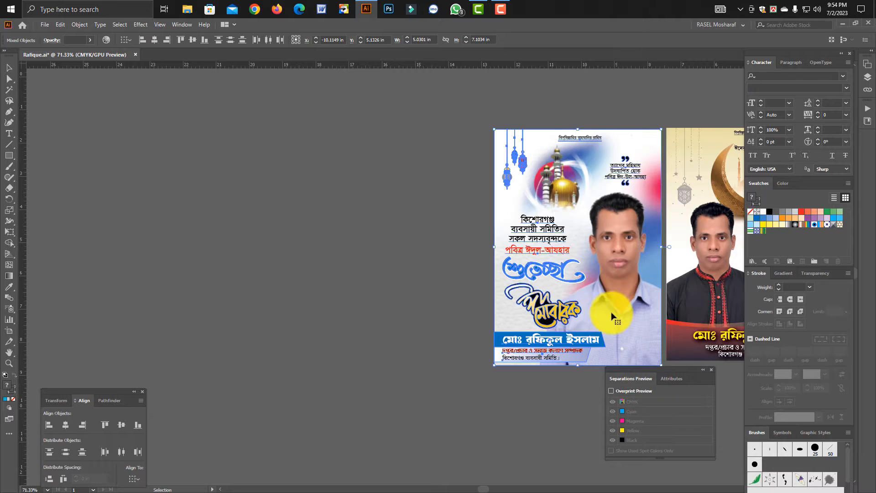
Duplicate the white Eid poster into the empty space on its left and move the copy's yellow ঈদ মোবারক lettering off the artwork
drag(604, 314, 138, 292)
scroll(295, 276, up, 2)
click(464, 340)
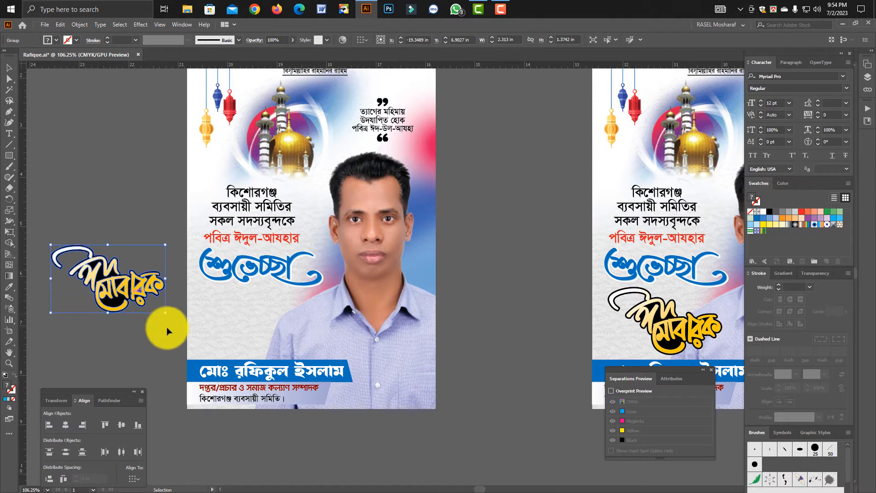
click(58, 174)
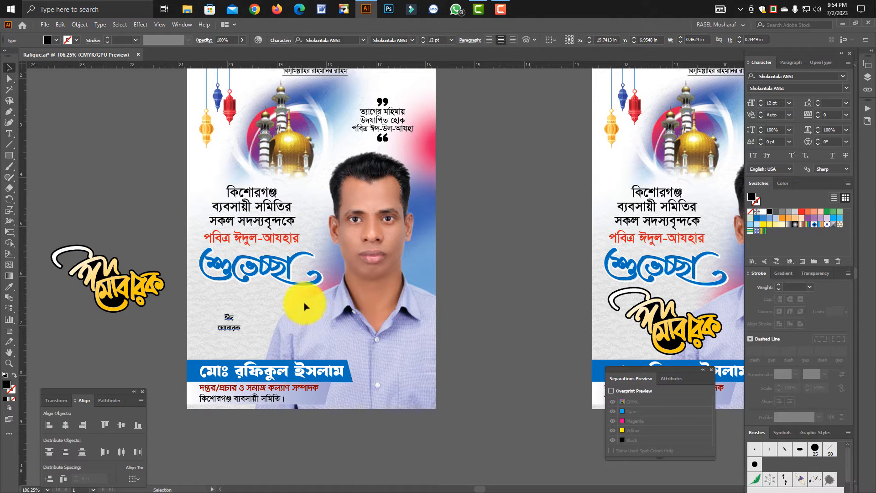
Enlarge the plain black ঈদ মোবারক text on the copied poster to about 56 pt
click(231, 319)
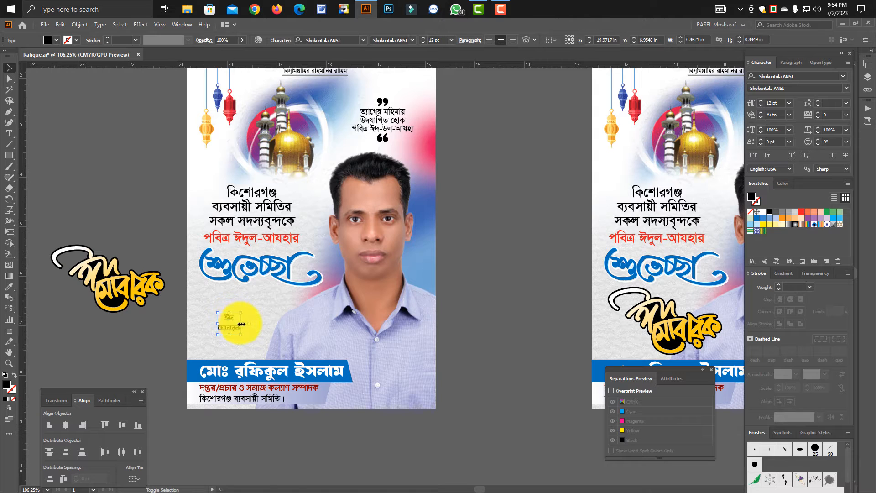
drag(241, 324, 310, 324)
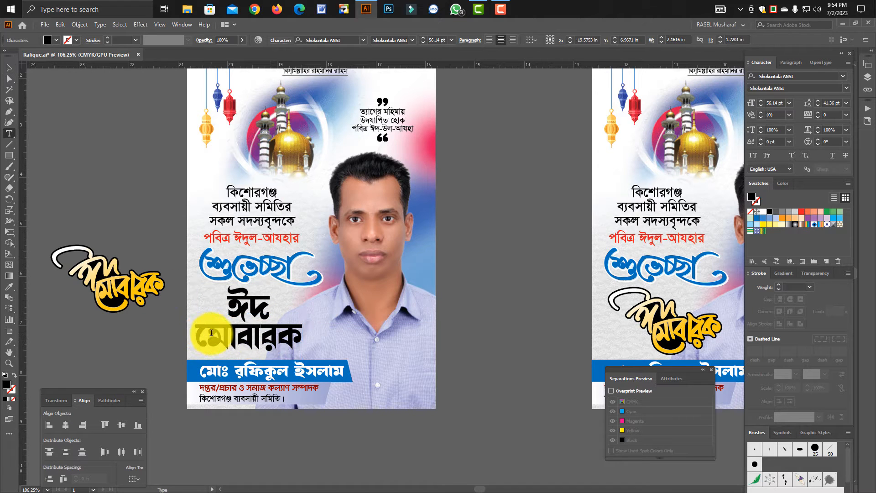
click(499, 292)
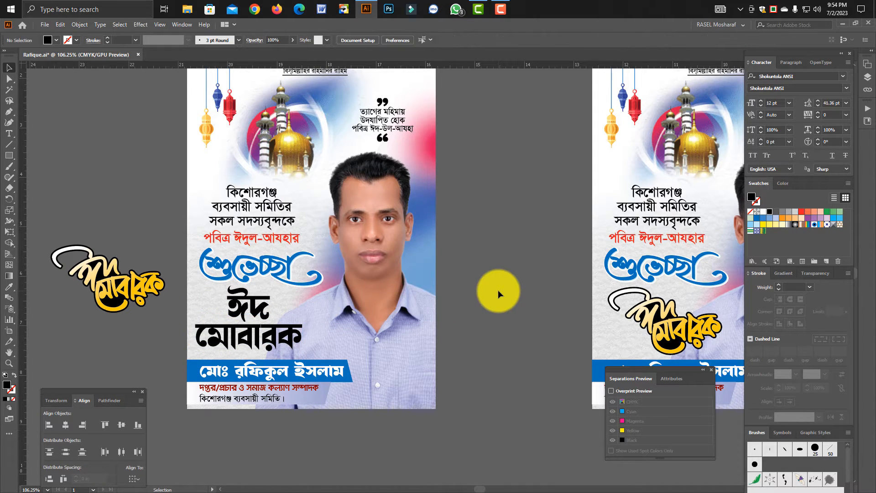
Force Illustrator to quit with Task Manager, leaving the poster unsaved, and close Task Manager
right_click(587, 11)
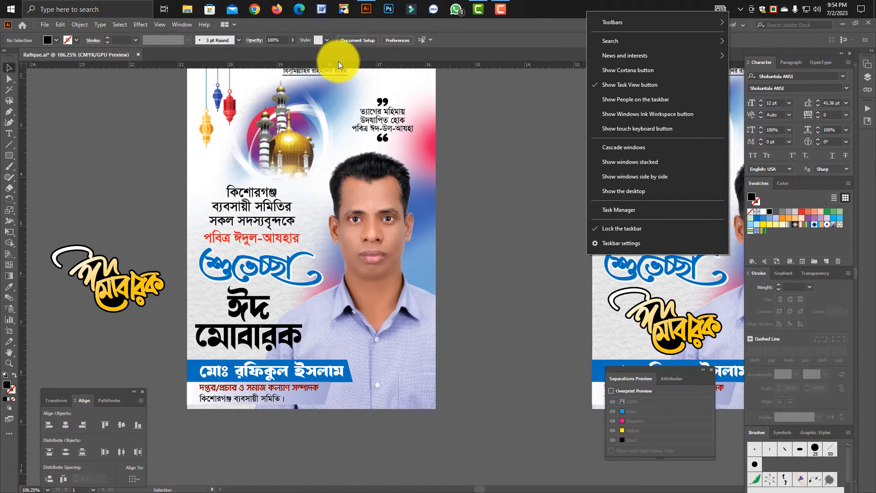
mouse_move(613, 63)
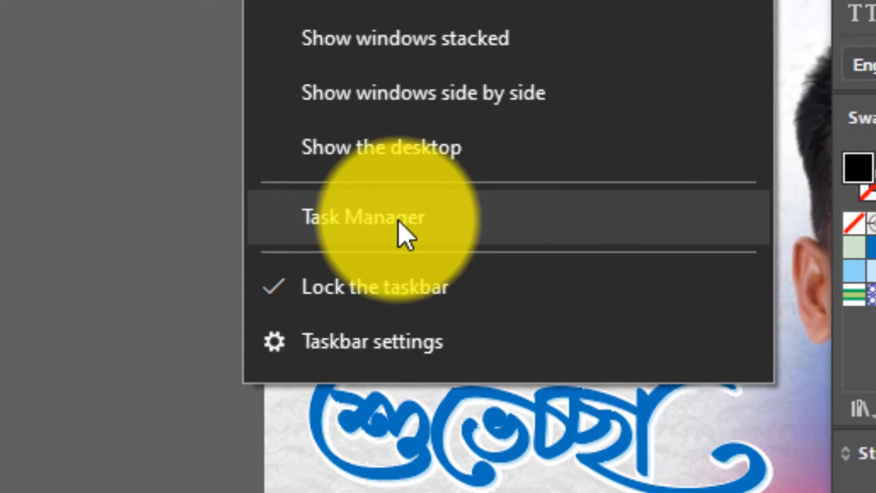
click(380, 219)
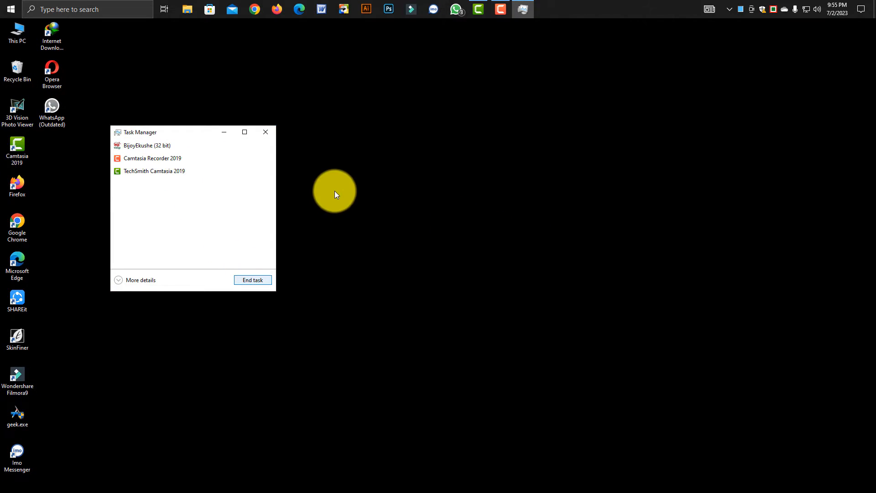
click(268, 135)
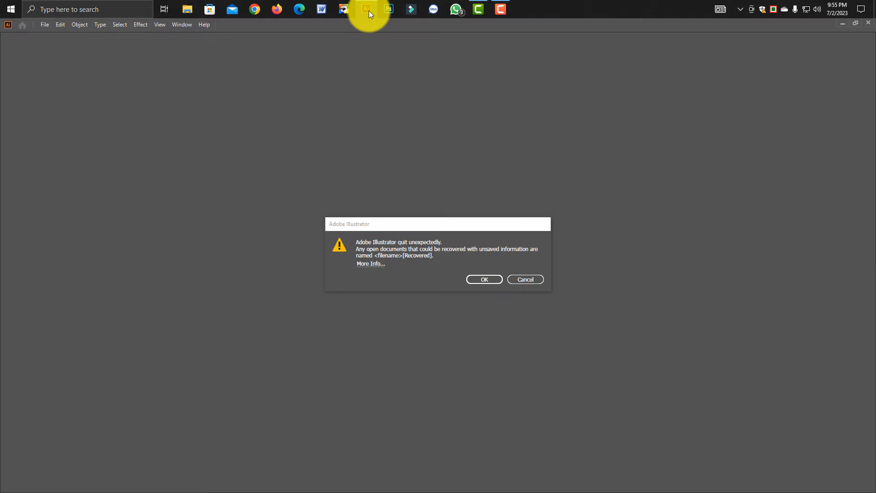
Relaunch Illustrator and accept the recovery of the unsaved poster document
drag(428, 229, 332, 206)
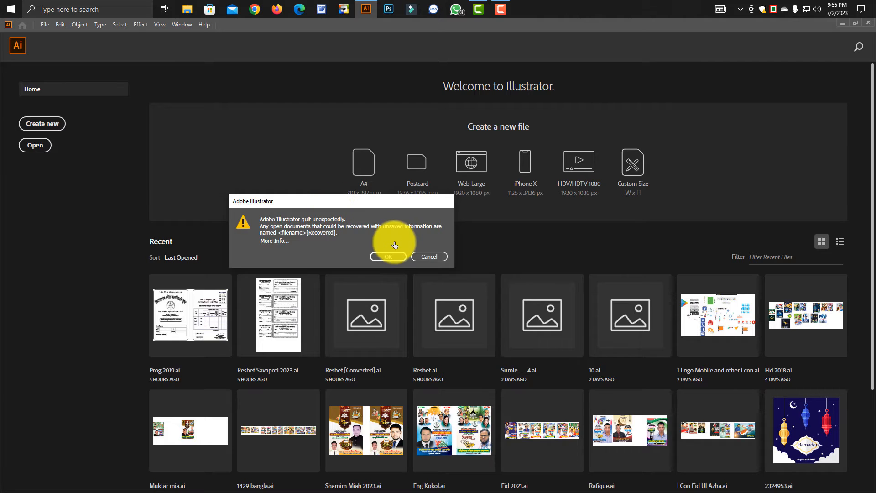
click(384, 257)
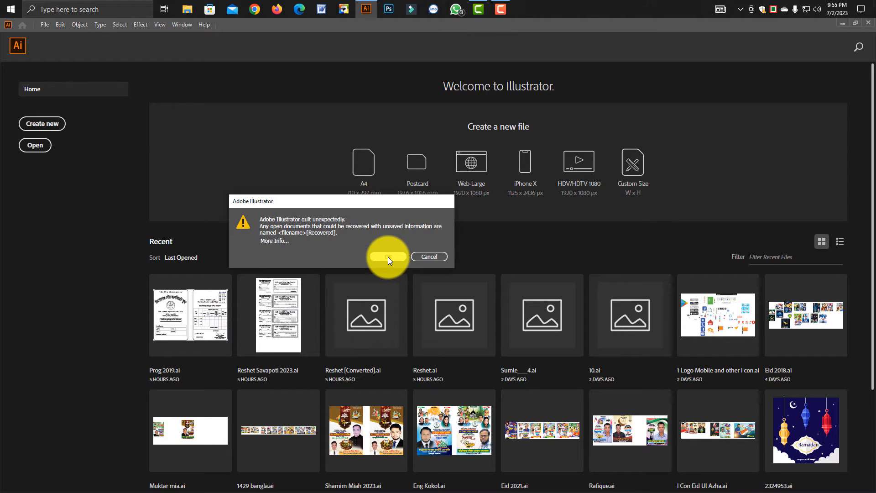
click(388, 257)
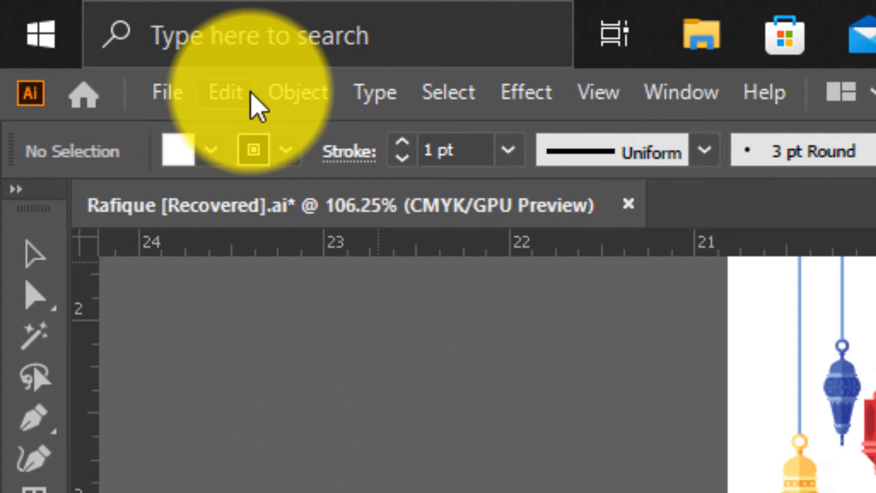
Open the File Handling & Clipboard settings in Illustrator's preferences
click(237, 95)
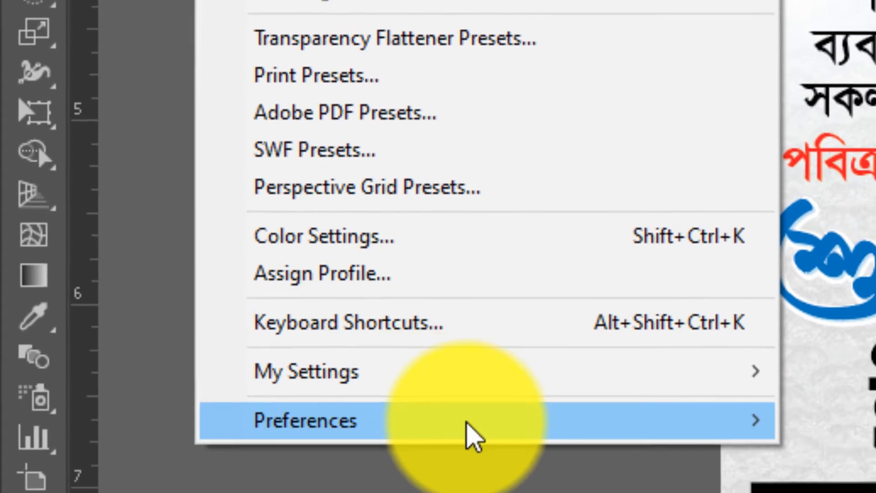
mouse_move(323, 297)
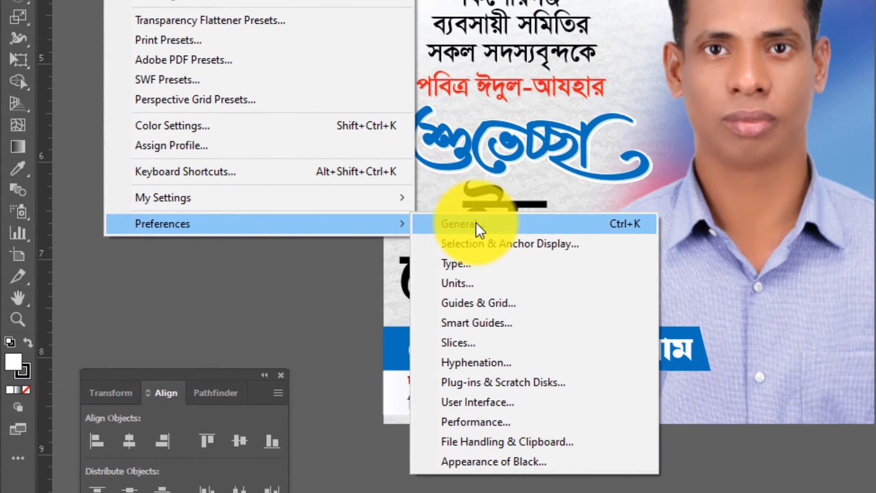
click(478, 226)
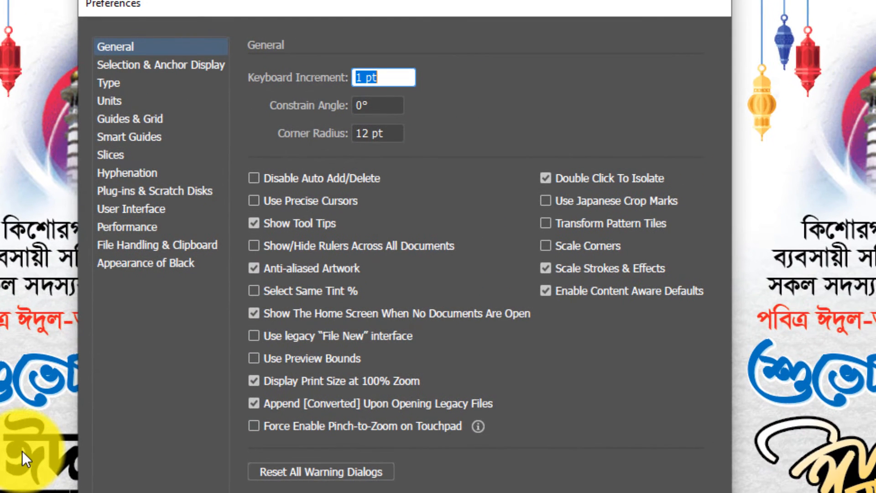
click(147, 249)
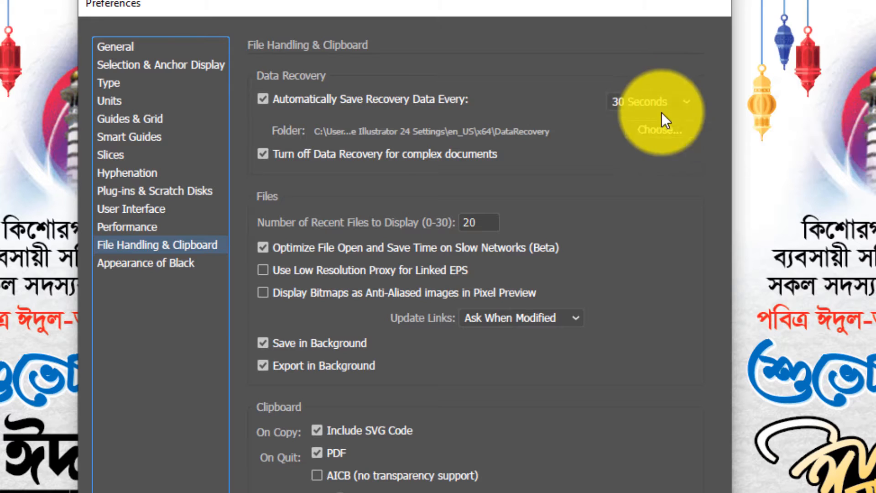
Keep automatic saving of recovery data enabled at every 30 Seconds and confirm the preferences
click(686, 103)
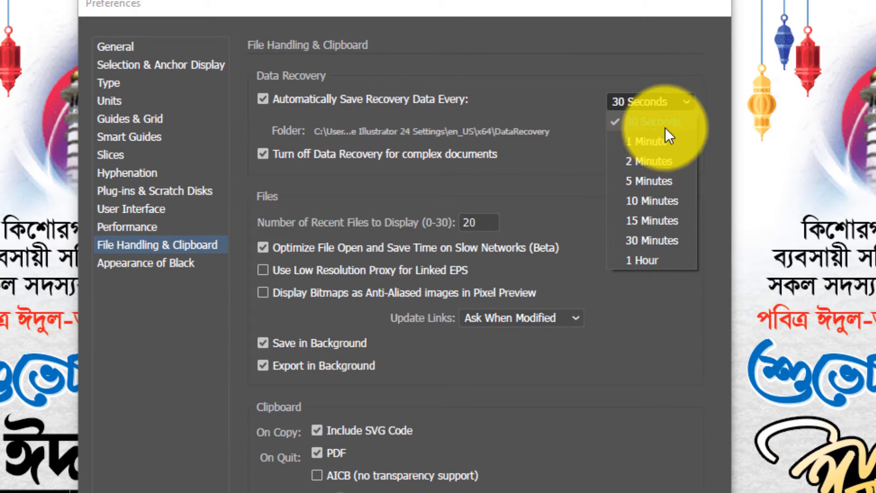
click(532, 102)
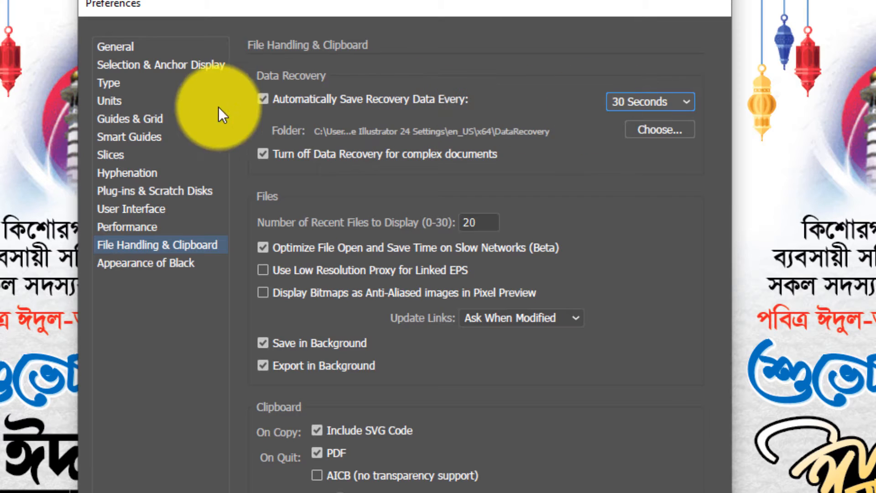
click(265, 102)
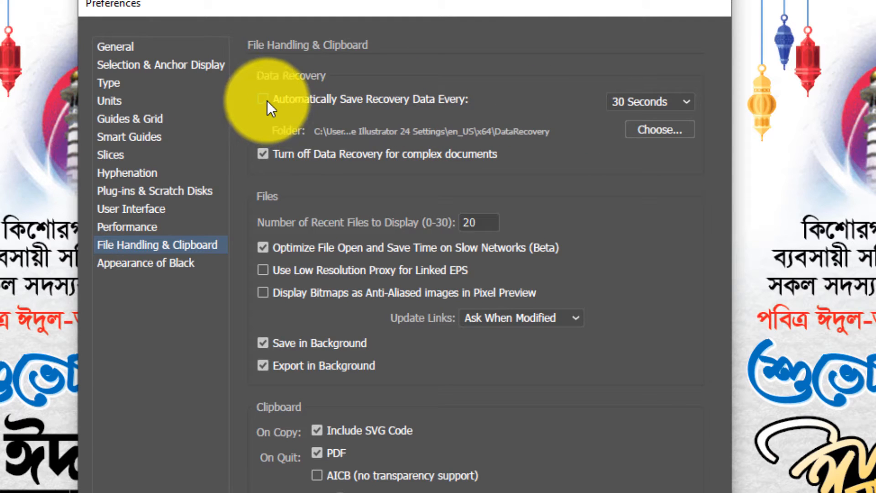
click(266, 101)
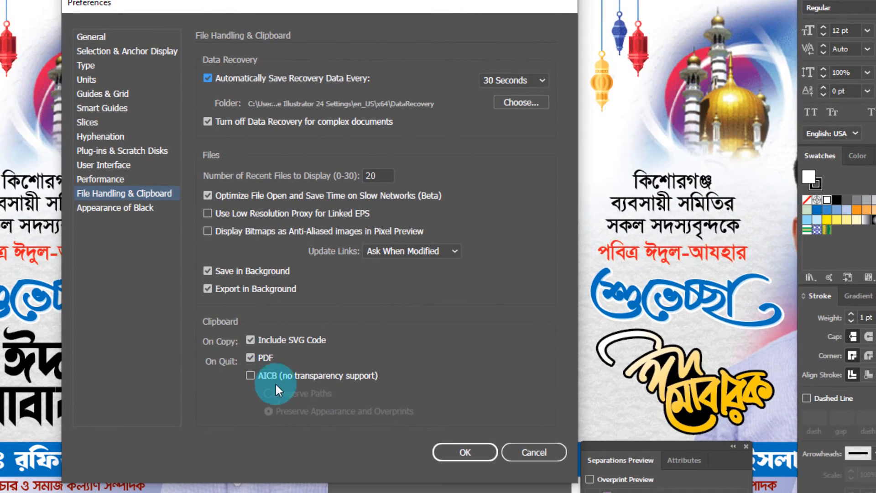
click(478, 453)
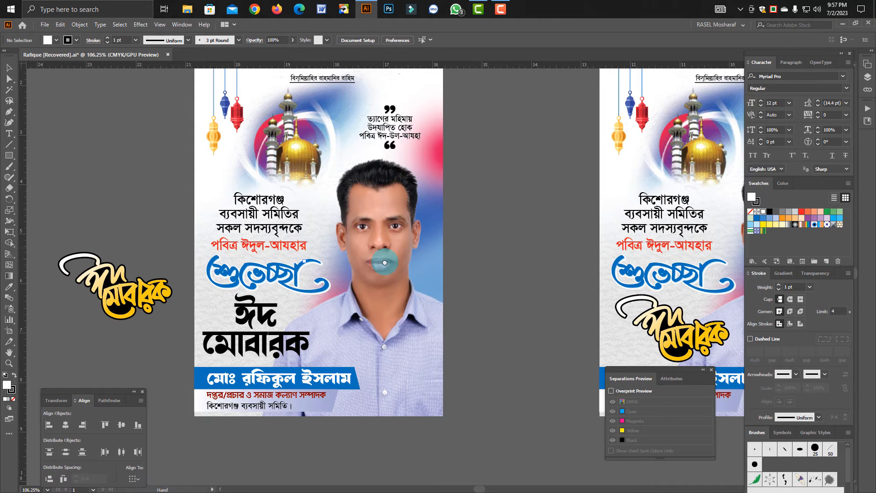
Switch to Firefox and open YouTube
drag(384, 266, 803, 329)
drag(408, 253, 498, 266)
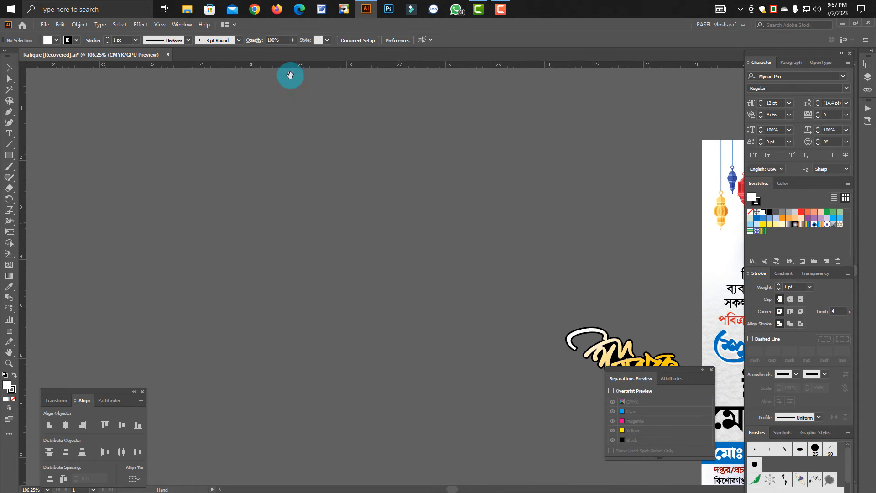
click(270, 13)
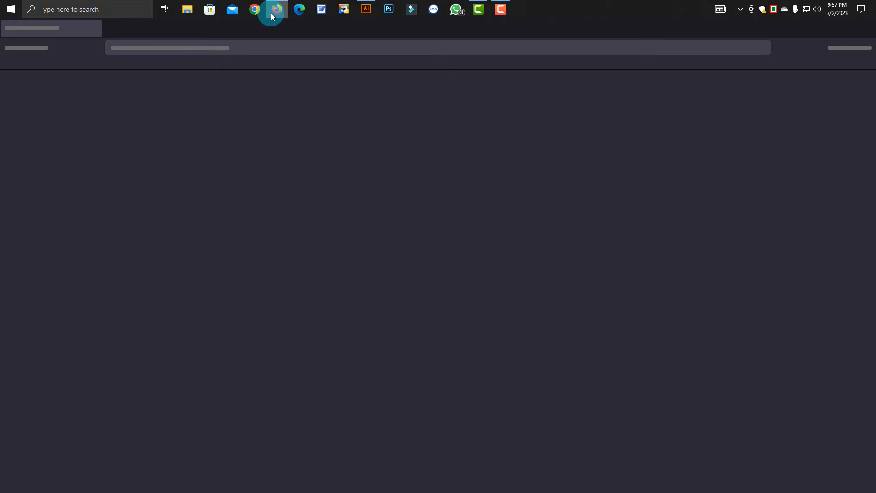
click(311, 352)
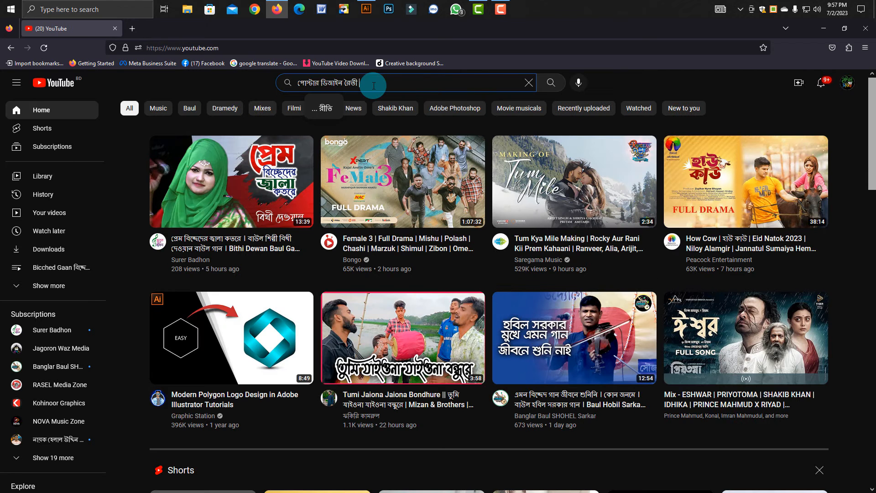
Enter "পোস্টার ডিজাইন তৈরী করুন ইলাস্ট্রেটর দিয়ে" in the YouTube search box and copy the phrase
key(BackSpace)
key(BackSpace)
key(BackSpace)
key(BackSpace)
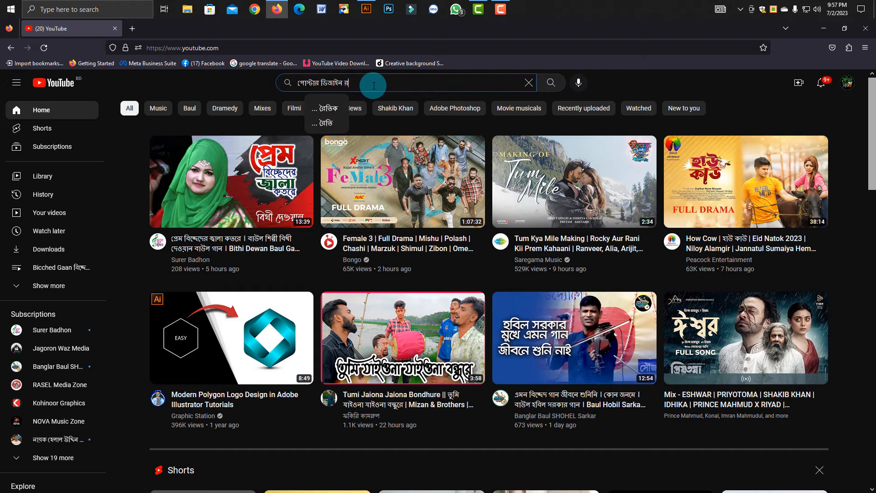
key(ctrl+a)
key(ctrl+c)
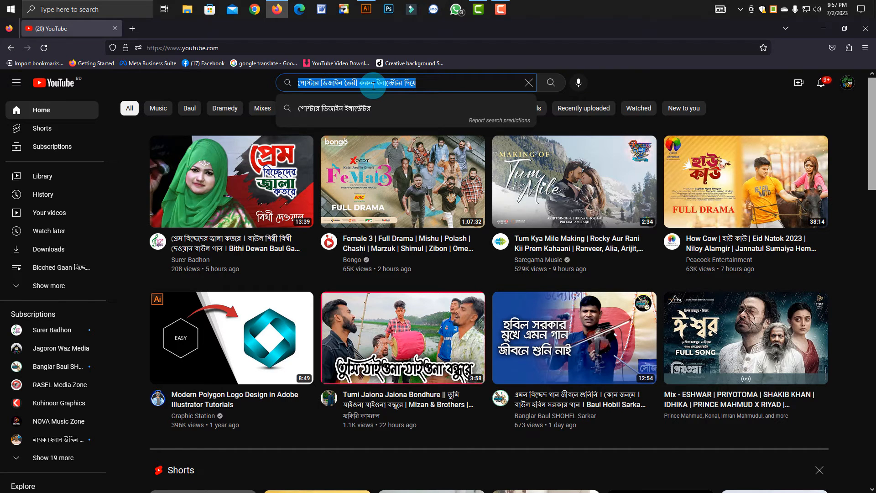
Switch back to Illustrator, paste the copied Bengali phrase into the empty canvas beside the posters, and hide the floating panels
click(366, 10)
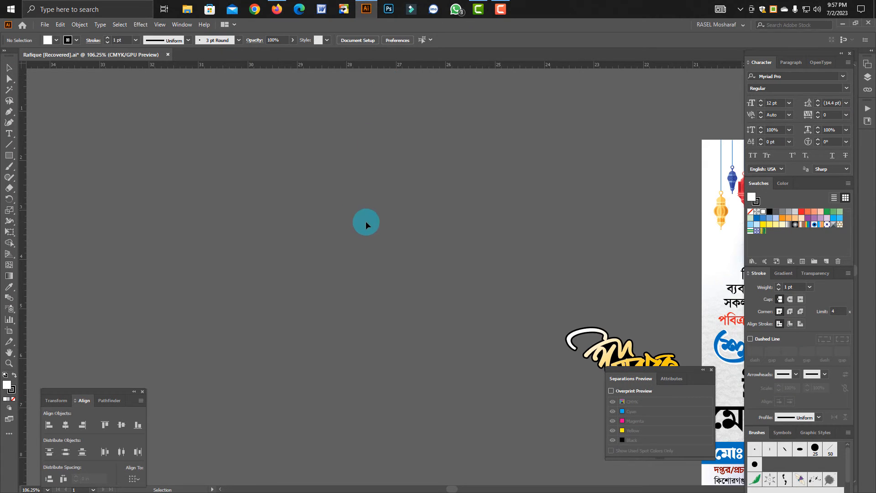
key(ctrl+v)
key(z)
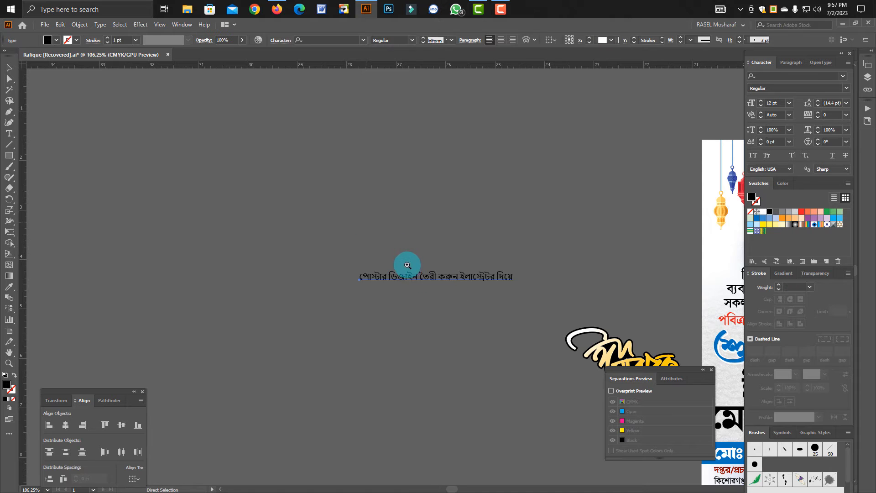
drag(405, 260, 590, 333)
key(v)
key(Tab)
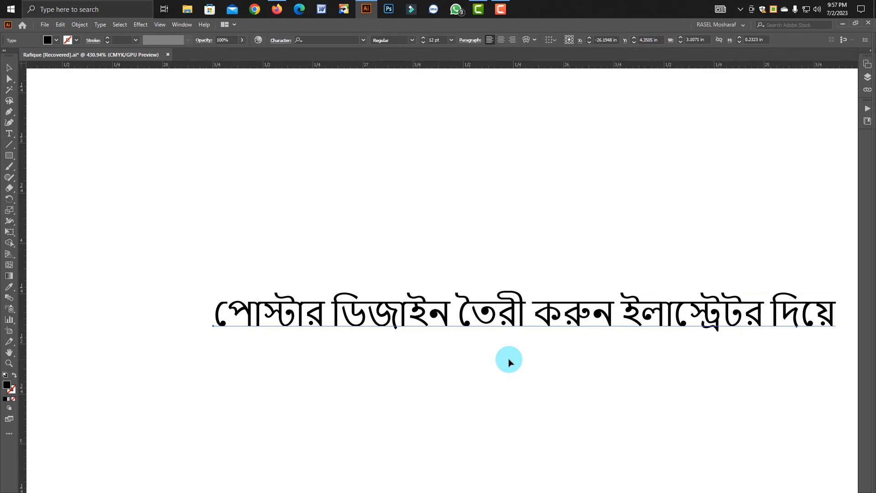
Deselect the Bengali text, turn off Show Indic Options in the Type preferences and confirm the change
click(532, 359)
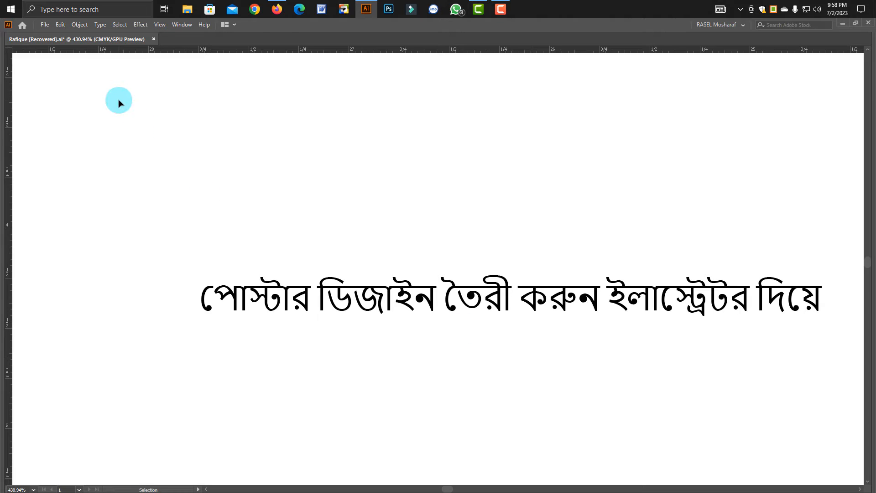
click(65, 26)
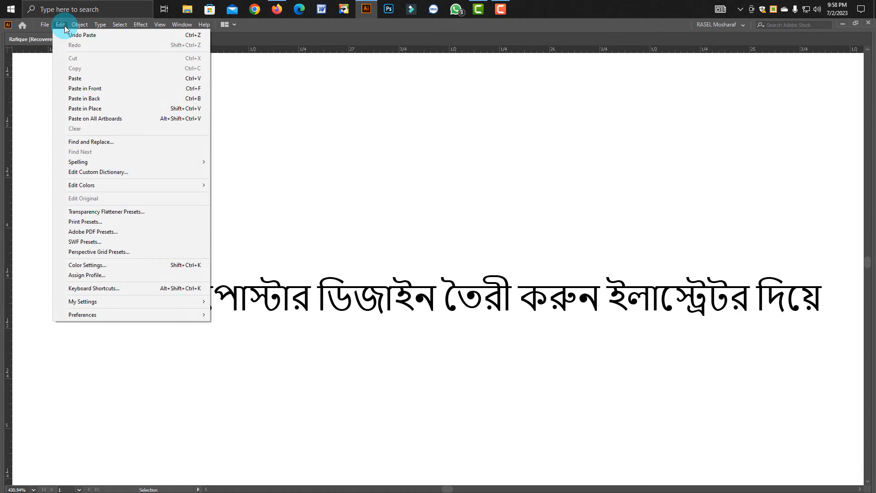
mouse_move(119, 318)
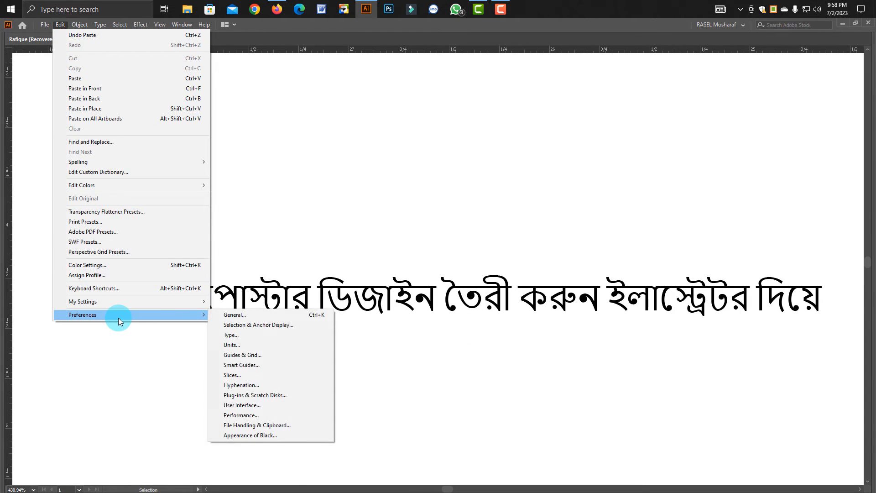
click(233, 315)
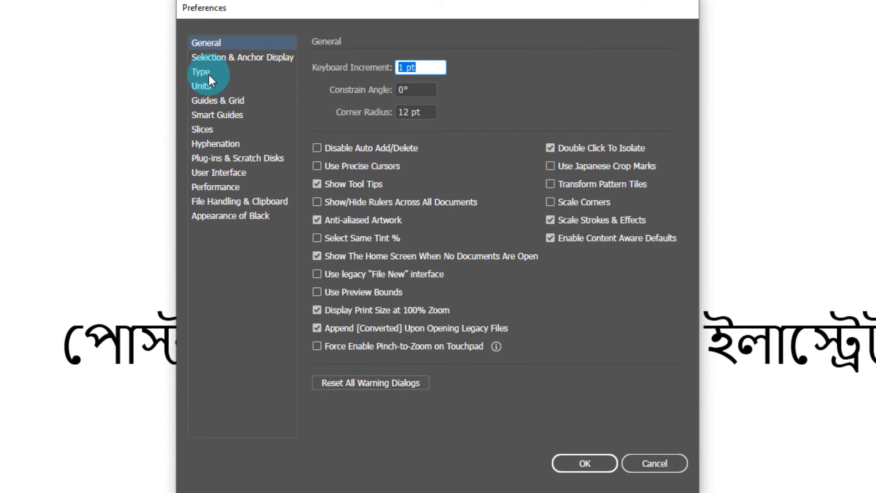
click(201, 73)
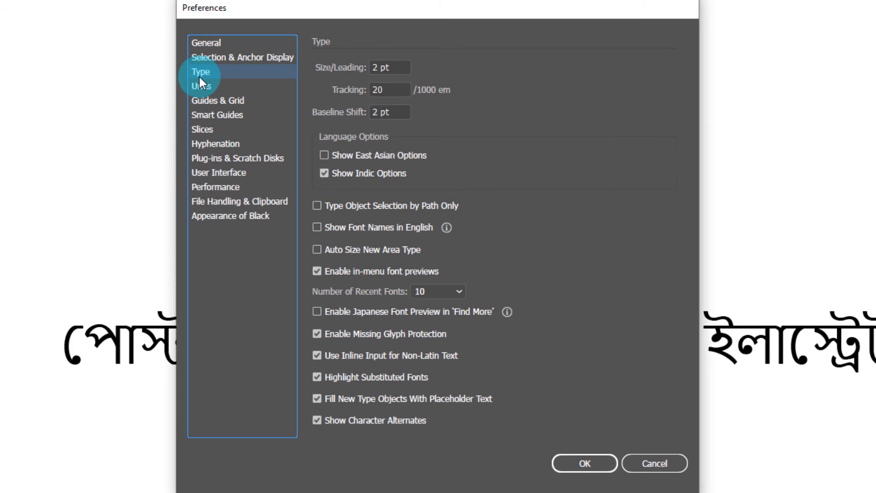
click(324, 174)
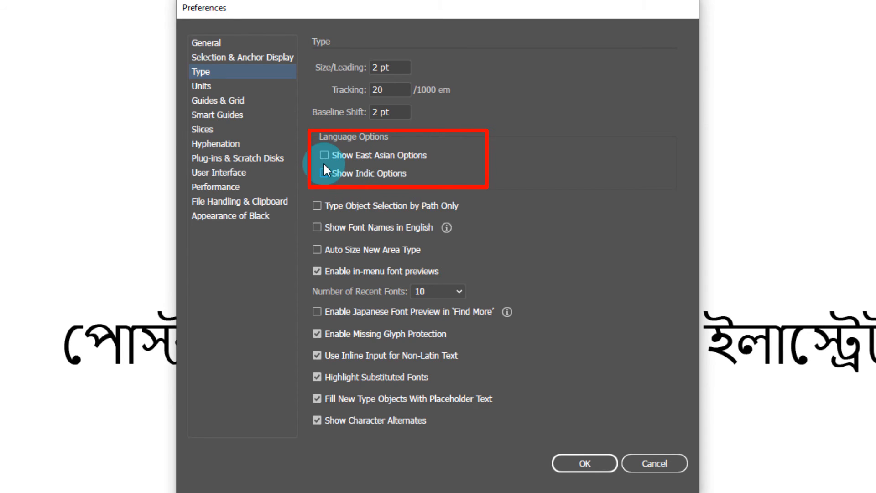
click(576, 464)
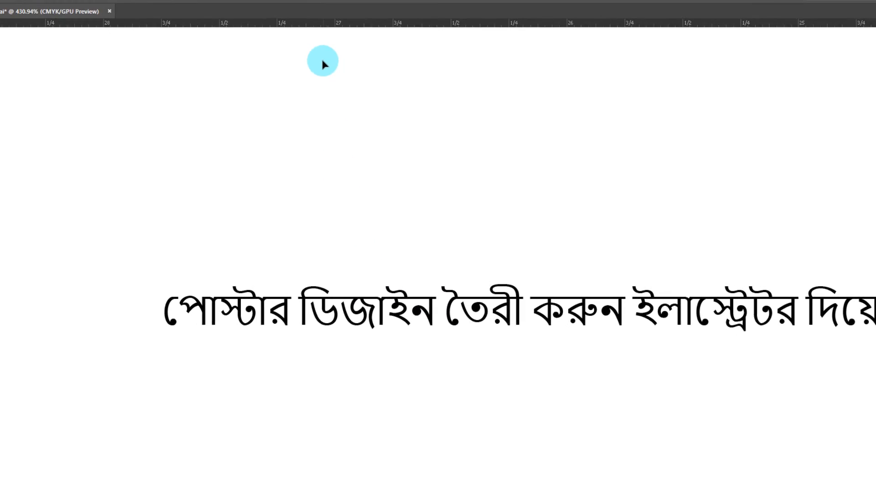
Paste the copied Bengali phrase again, move it above the existing line for comparison, and delete the pasted copy
key(ctrl+v)
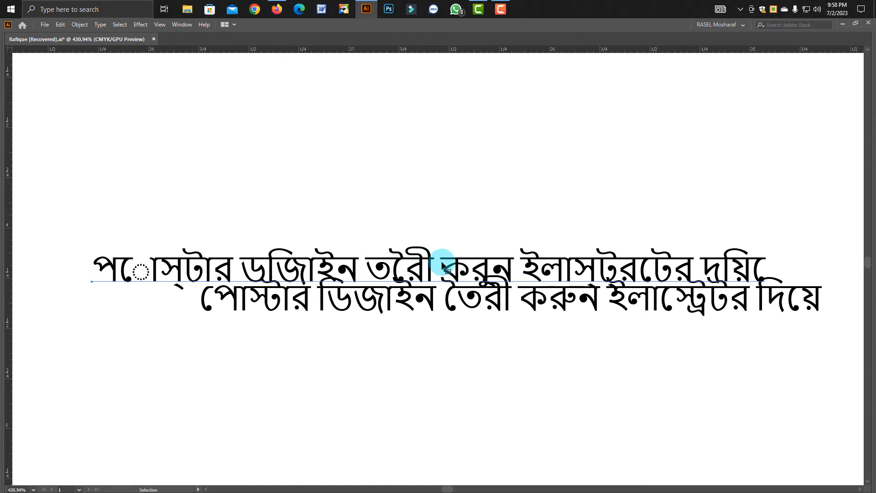
drag(442, 265, 461, 190)
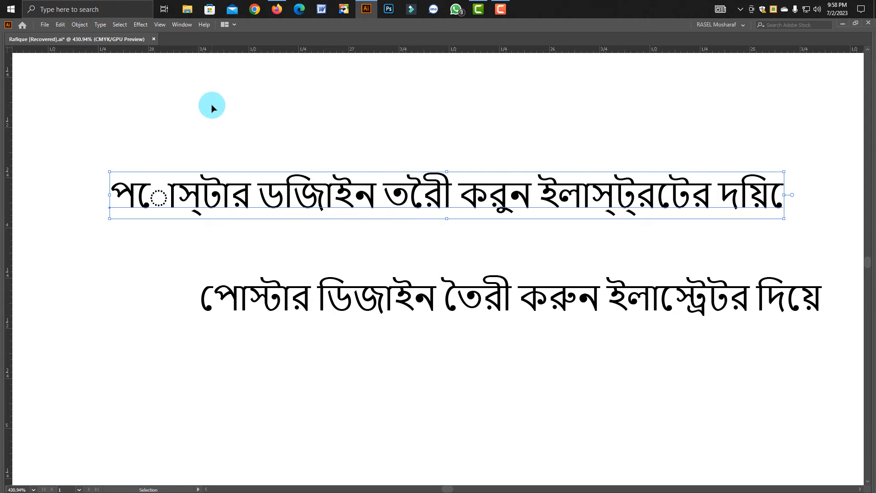
key(Delete)
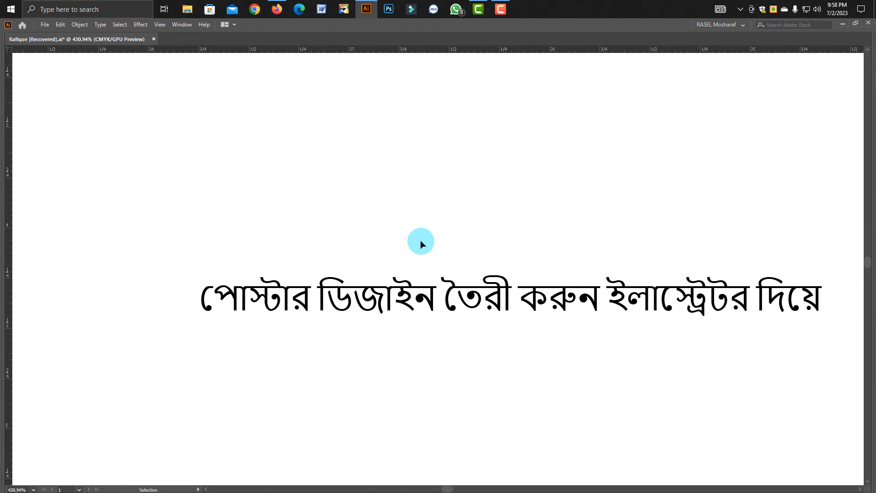
Relaunch Illustrator and create two blank A4 portrait documents, one from the 595.28 x 841.89 pt preset and one from the 210 x 297 mm preset
click(367, 10)
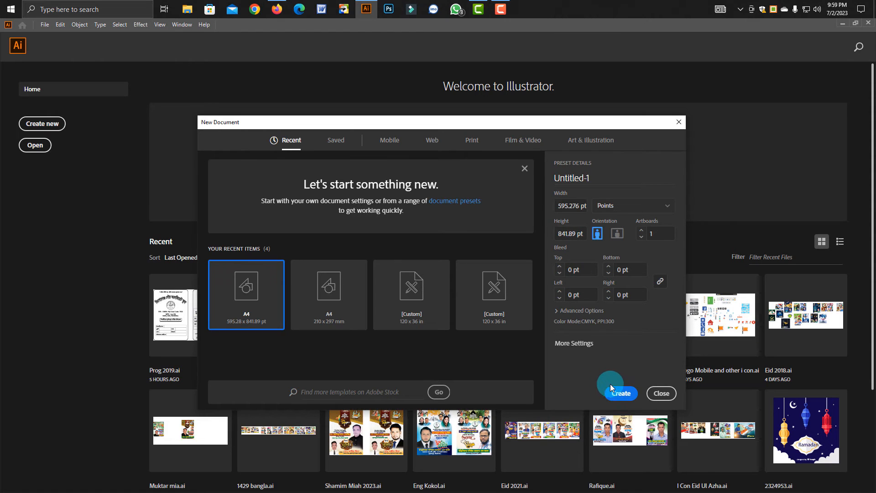
click(609, 386)
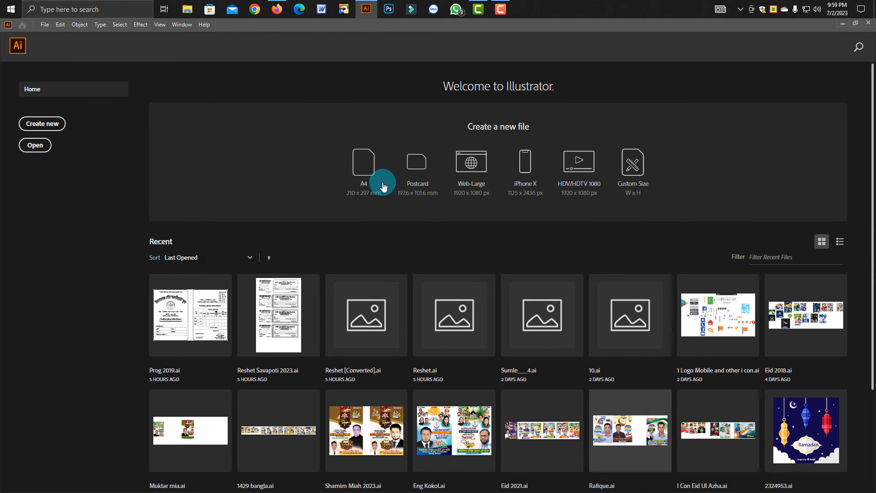
click(366, 174)
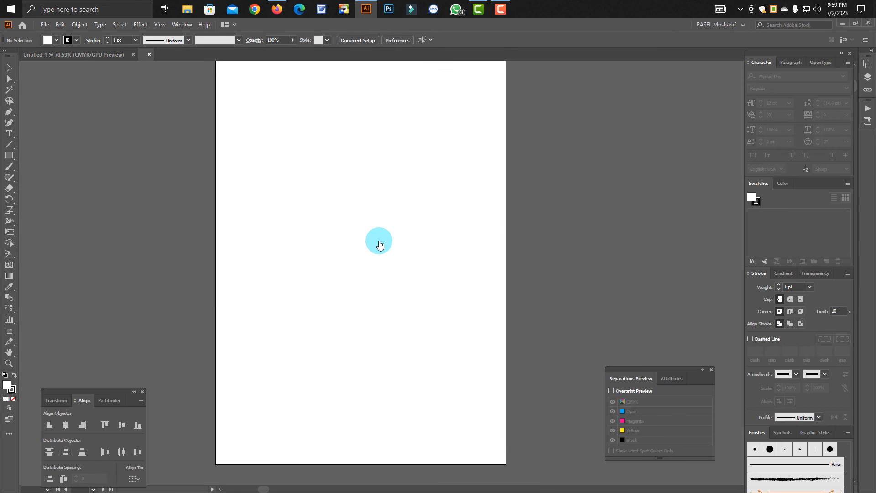
Place the Bengali phrase "পোস্টার ডিজাইন তৈরী করুন ইলাস্ট্রেটর দিয়ে" on the blank A4 page and hide the floating panels
text(পোস্টার ডিজাইন তৈরী করুন ইলাস্ট্রেটর দিয়ে)
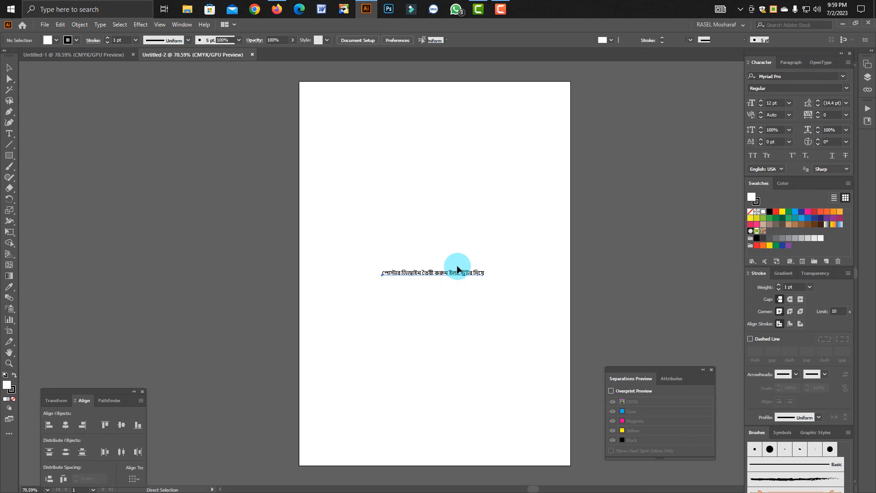
drag(456, 262, 657, 342)
key(Tab)
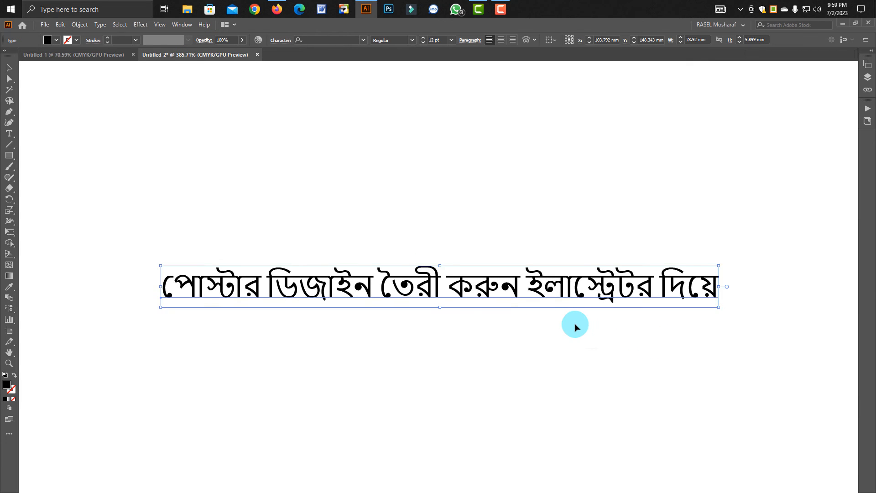